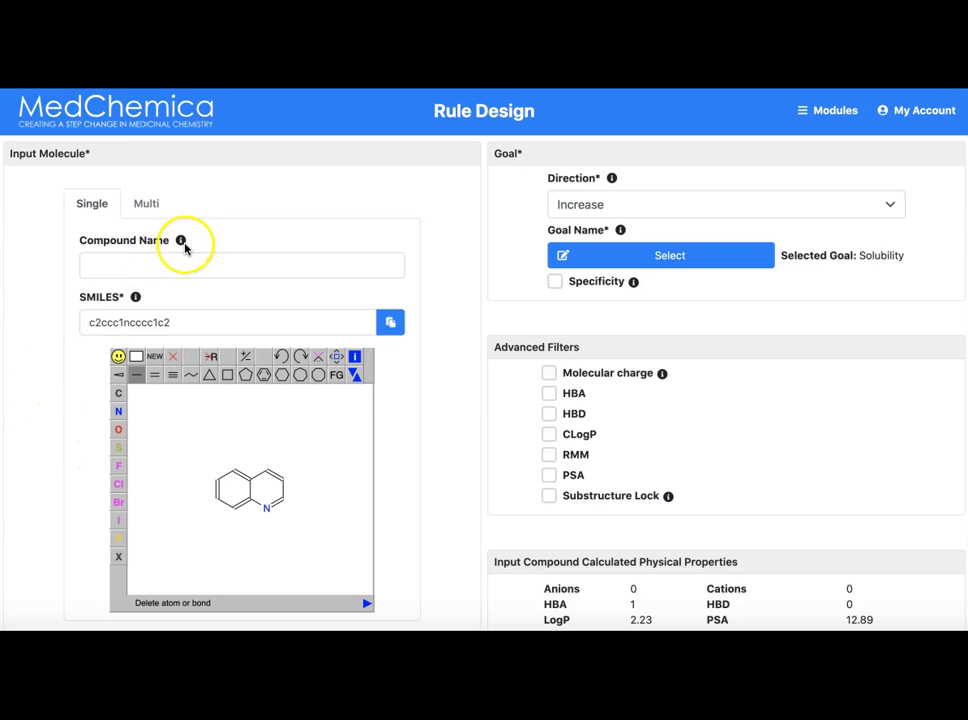
Enter the compound name Chembl2325997 so its structure loads in place of quinoline
click(181, 243)
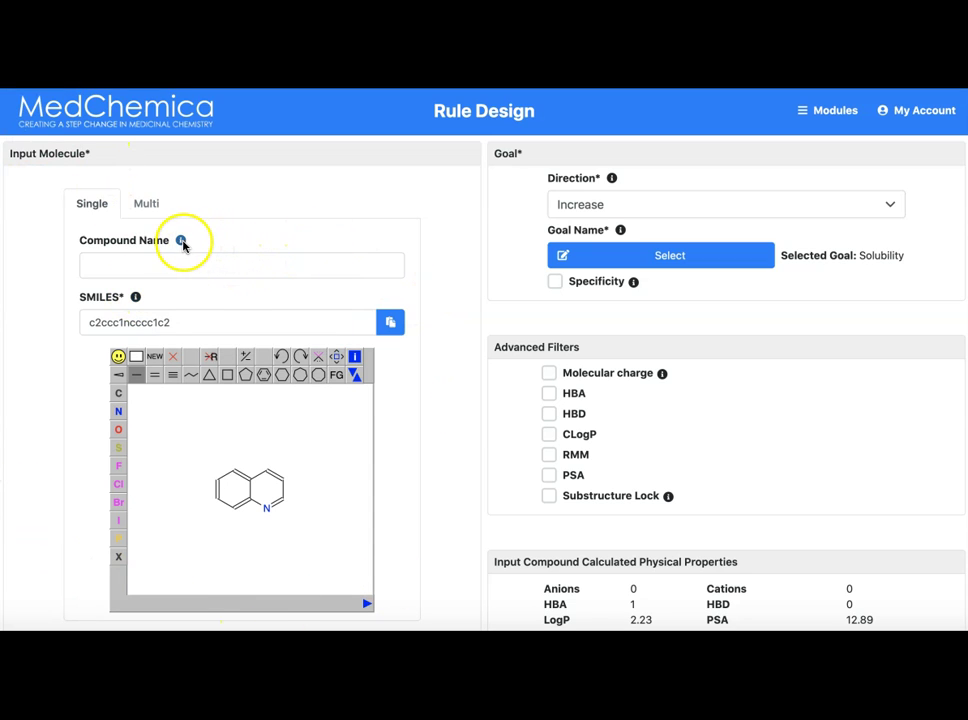
mouse_move(182, 244)
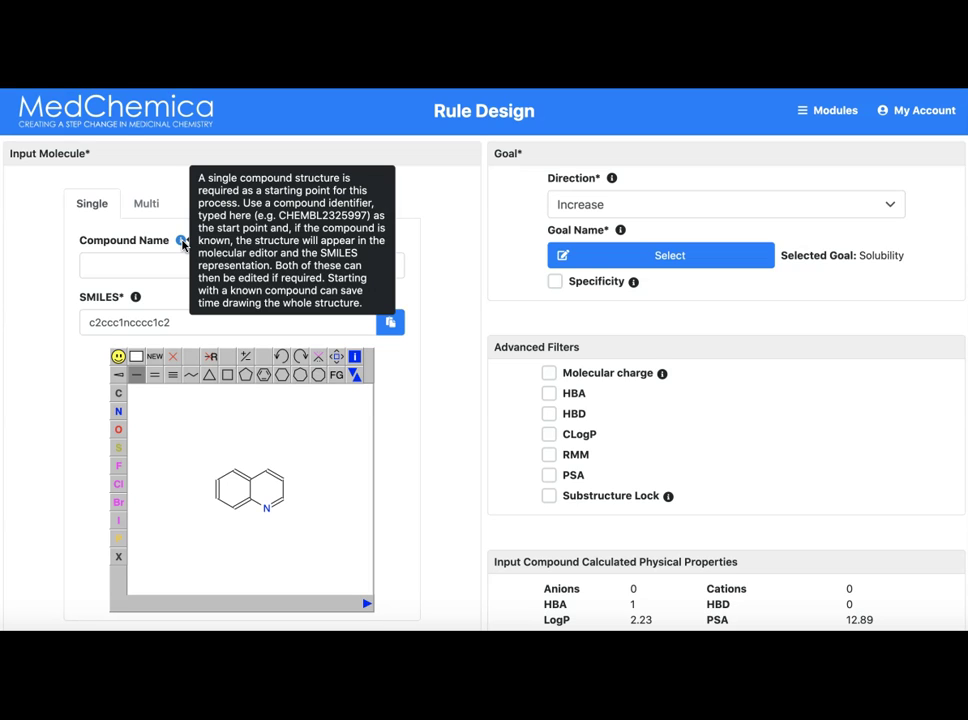
click(170, 256)
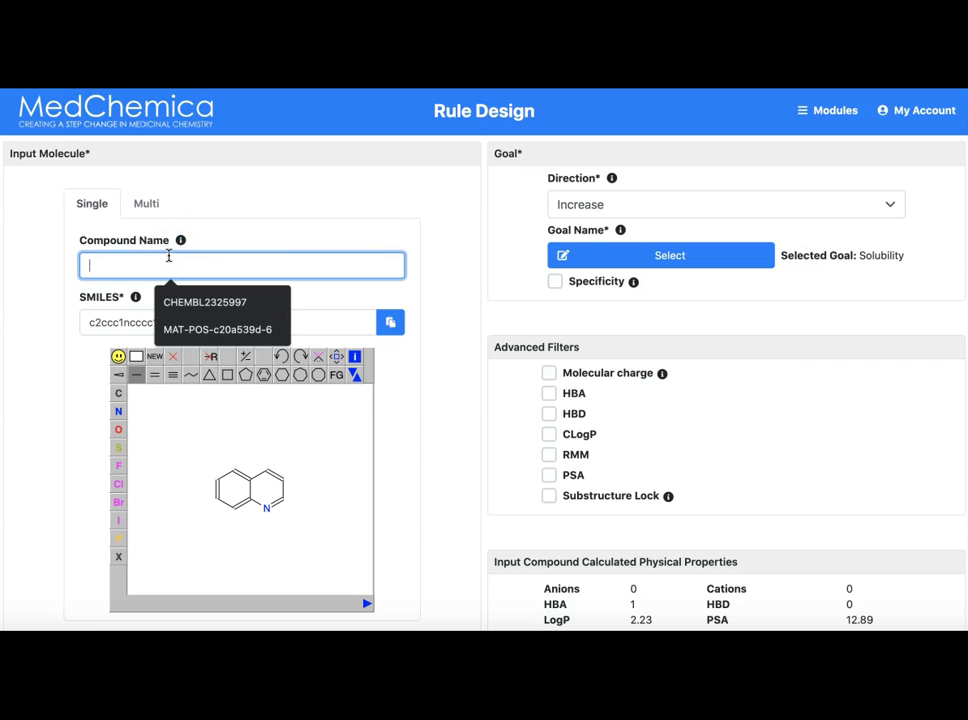
text(Chembl2325)
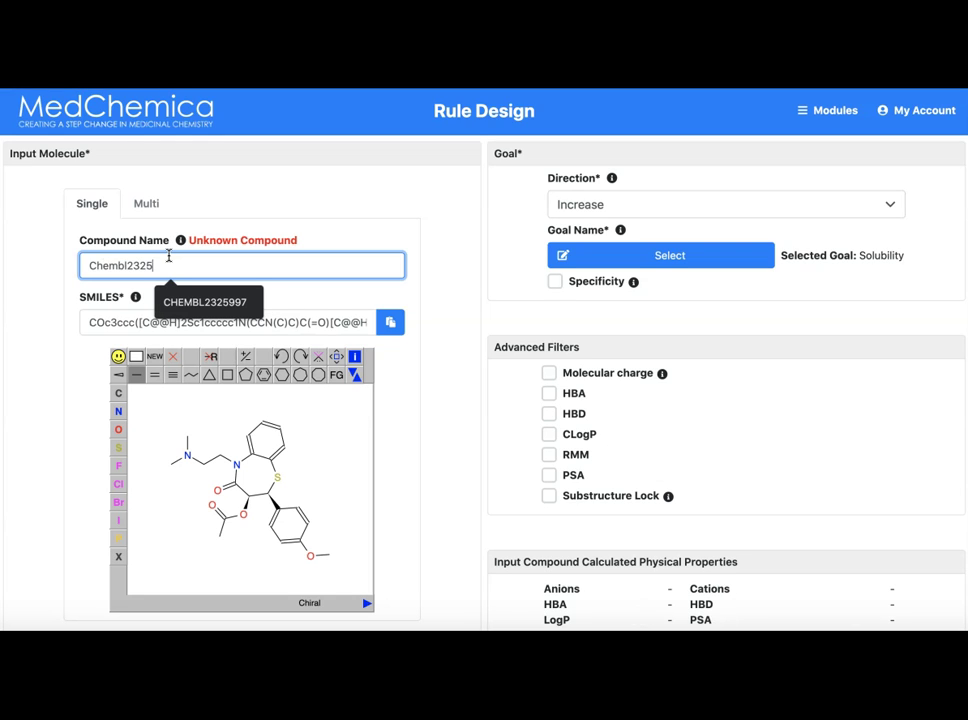
text(997)
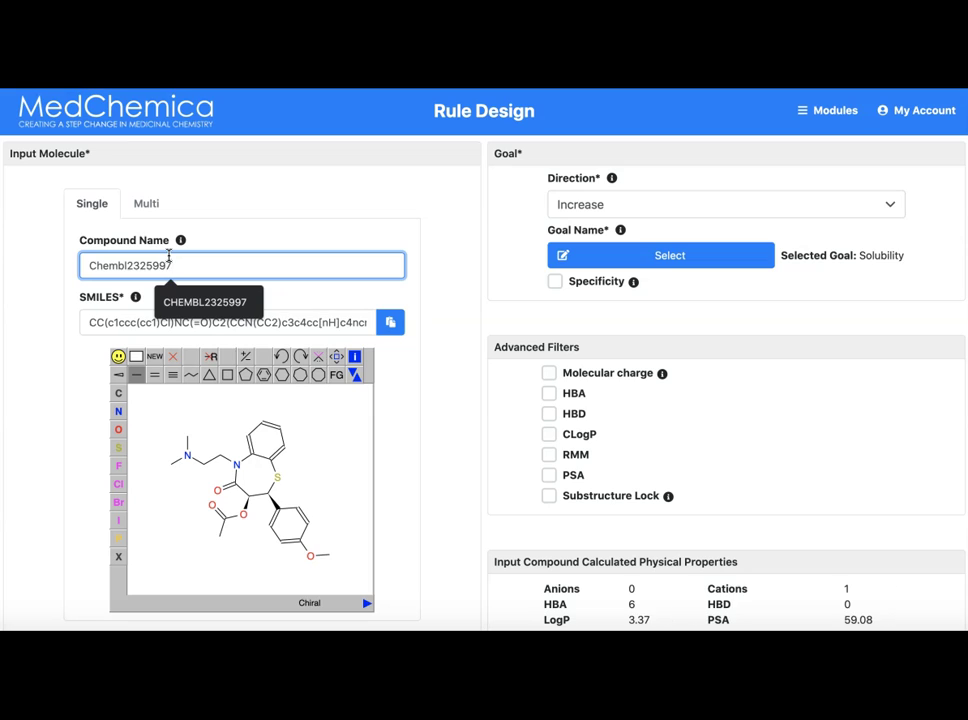
click(363, 200)
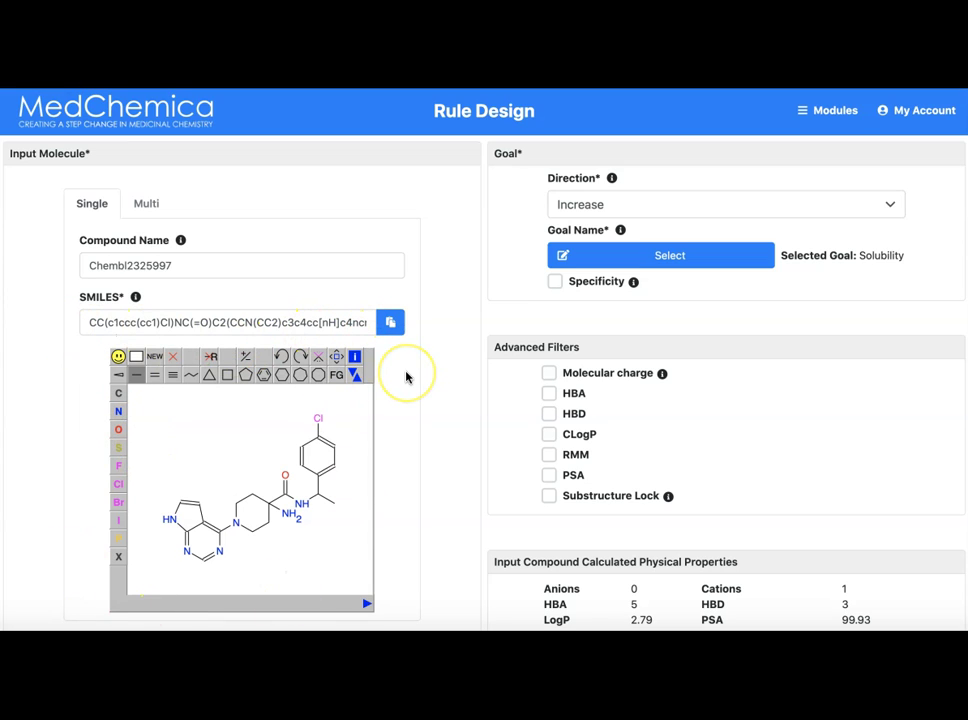
Retype the name's last two digits as 97 and reload the structure, giving LogP 2.79
click(237, 271)
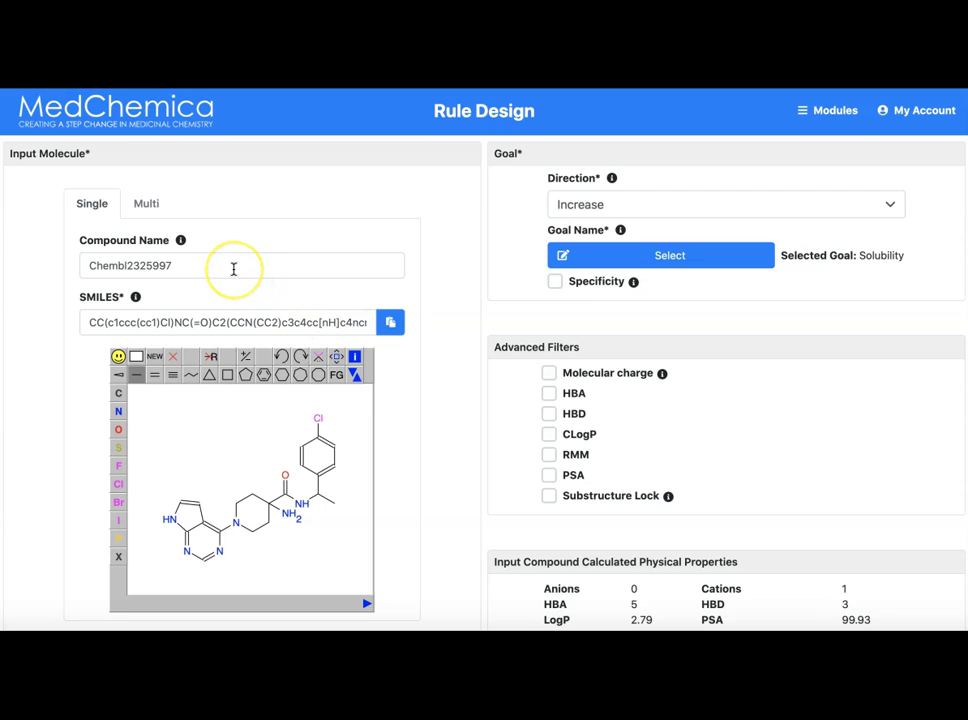
key(BackSpace)
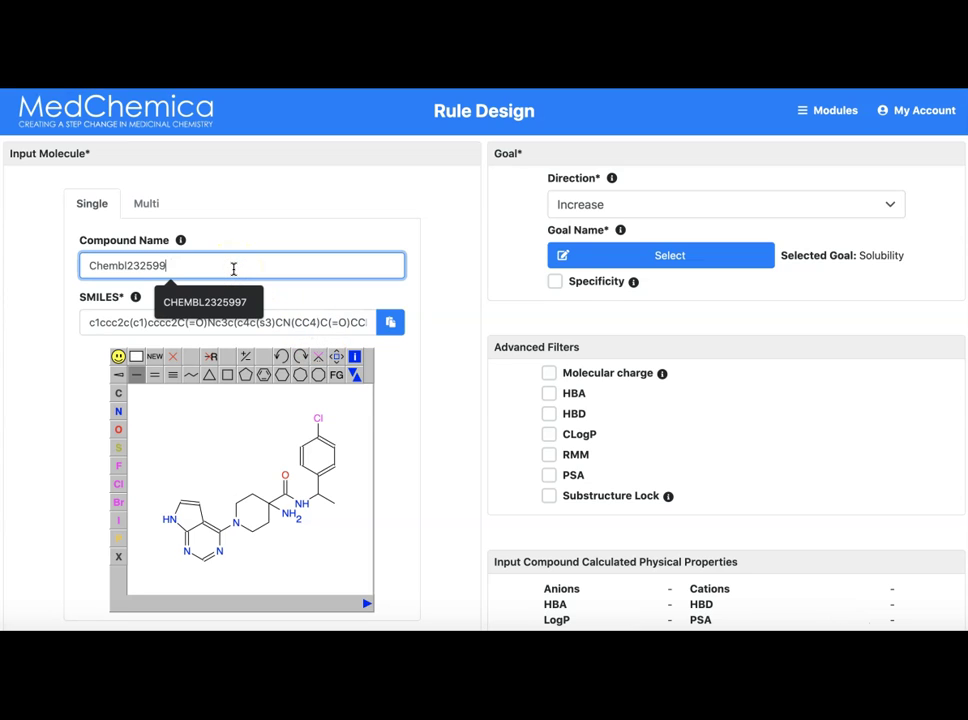
key(BackSpace)
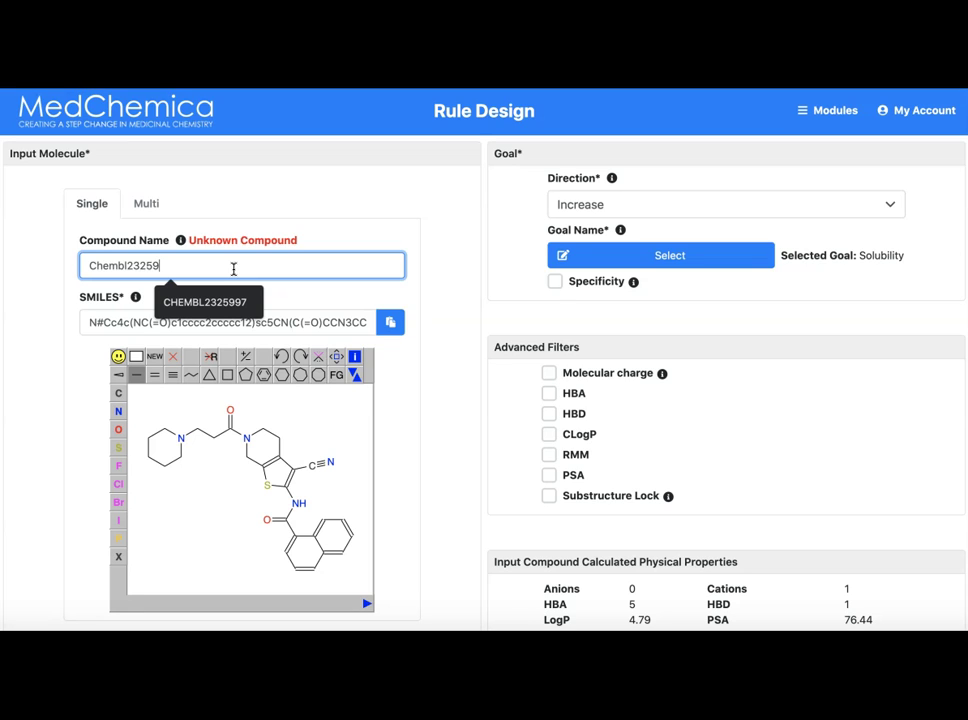
text(97)
click(426, 339)
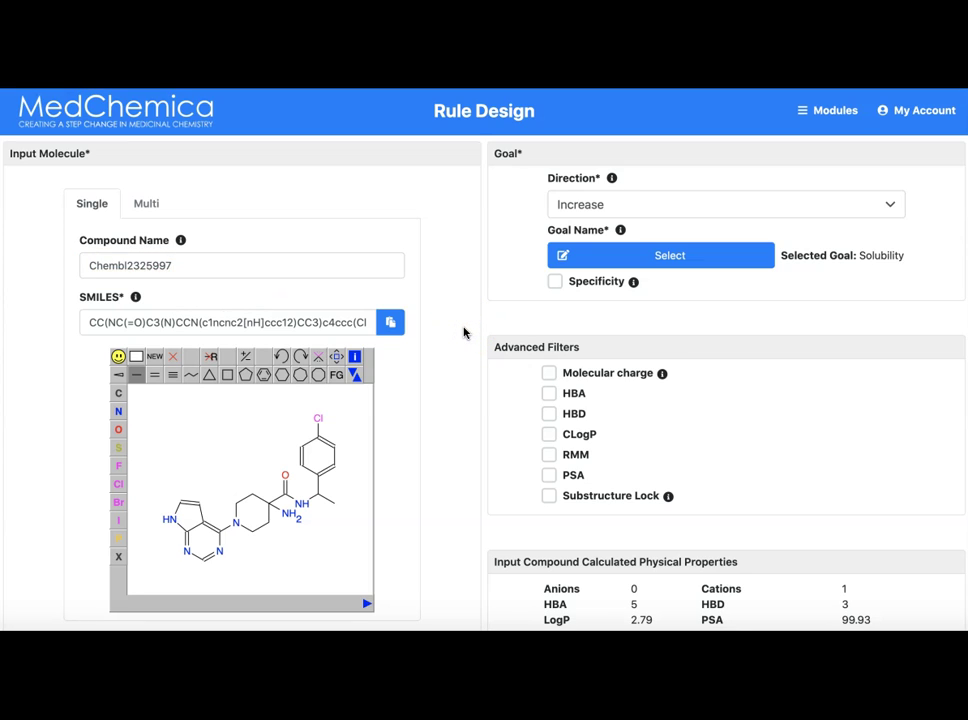
click(135, 372)
click(336, 502)
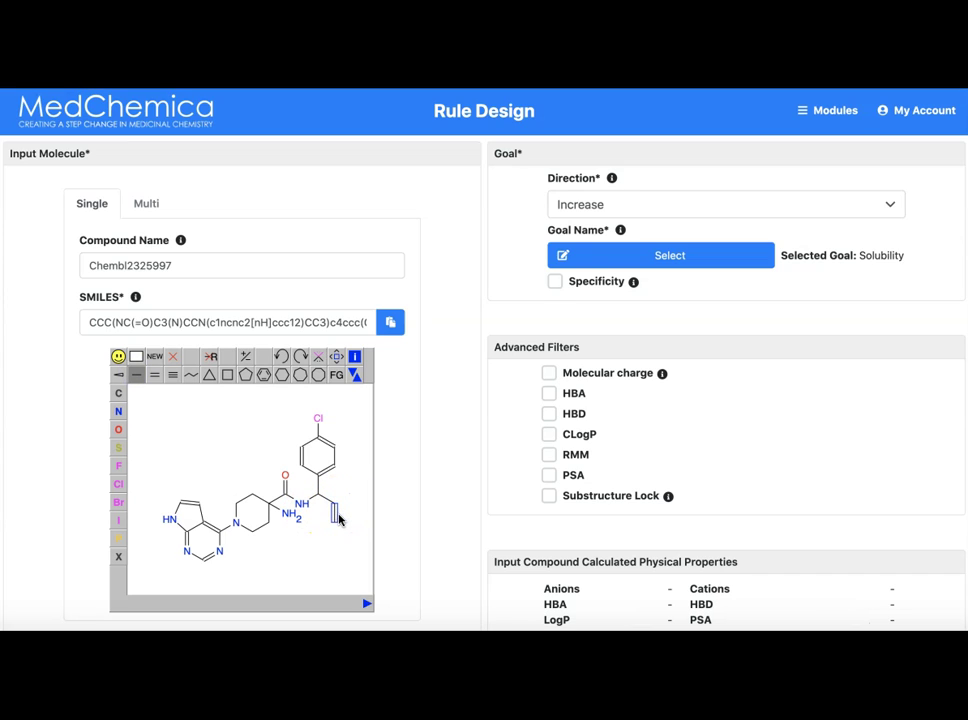
click(175, 356)
click(333, 520)
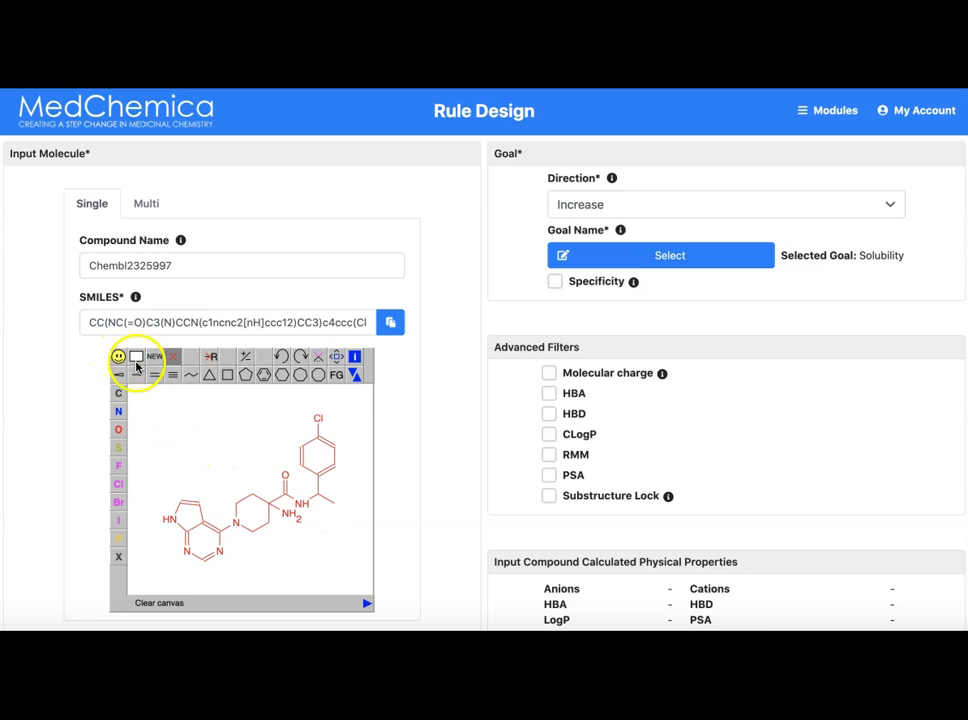
click(78, 393)
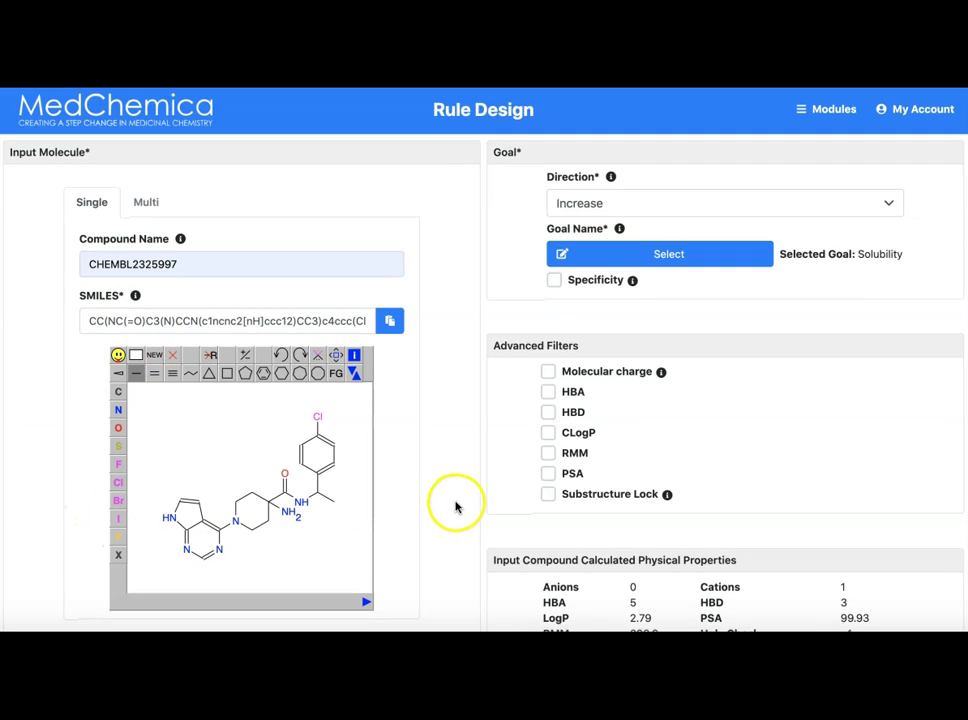
scroll(458, 504, down, 3)
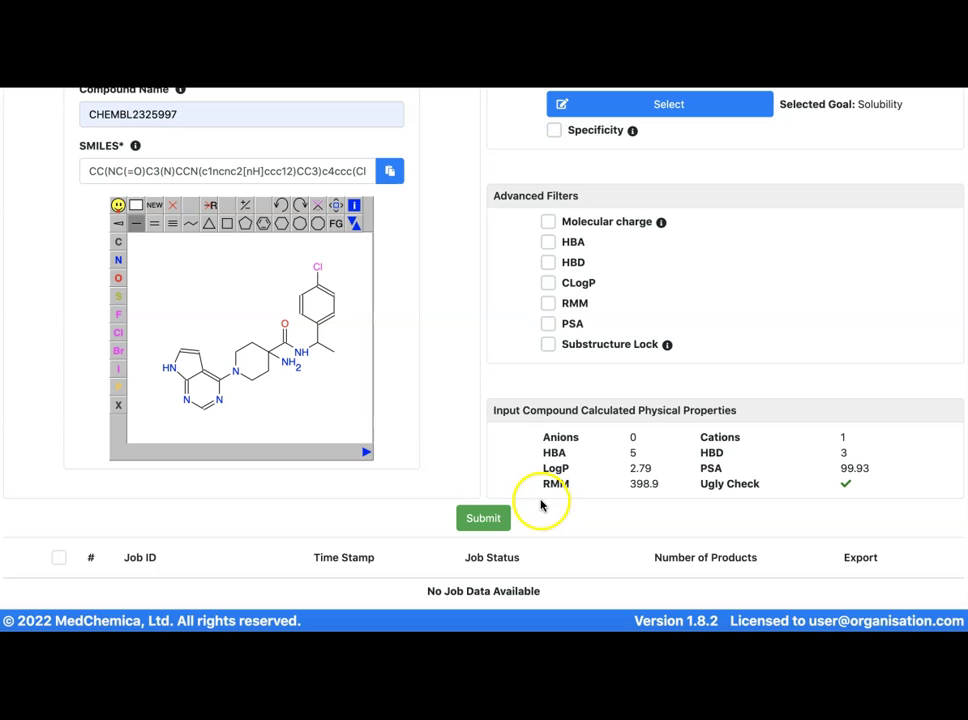
scroll(426, 435, up, 3)
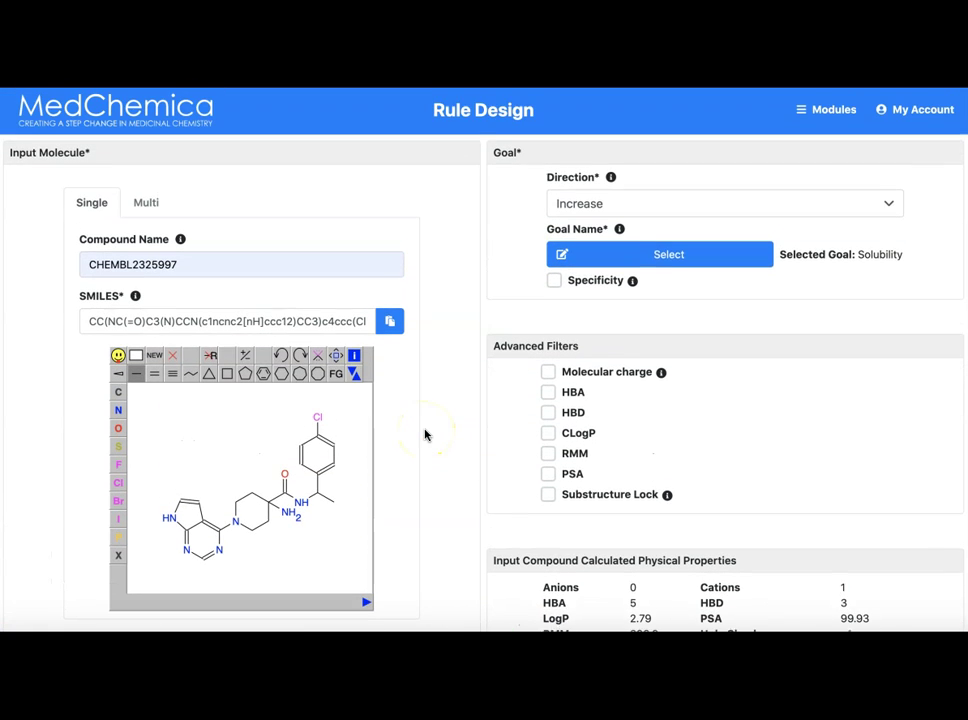
click(434, 403)
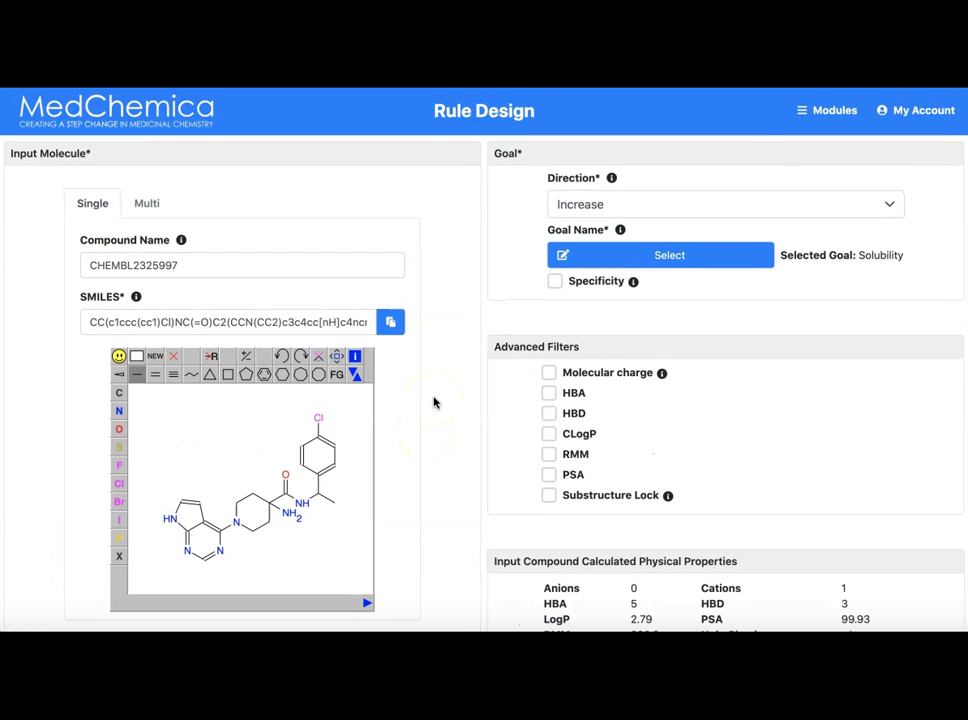
drag(318, 318, 160, 322)
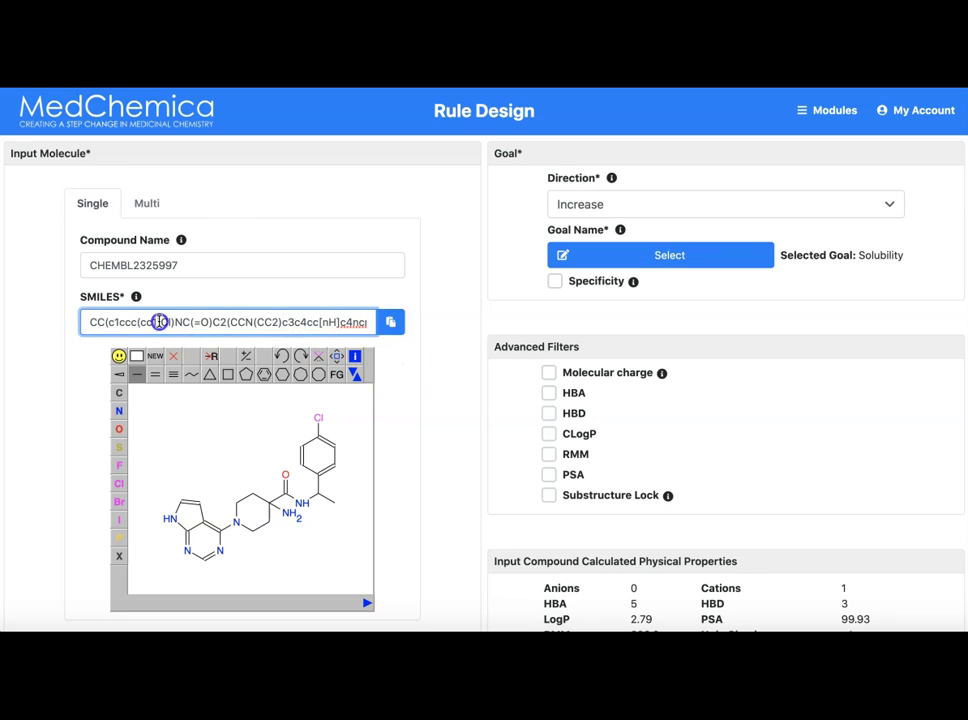
click(324, 322)
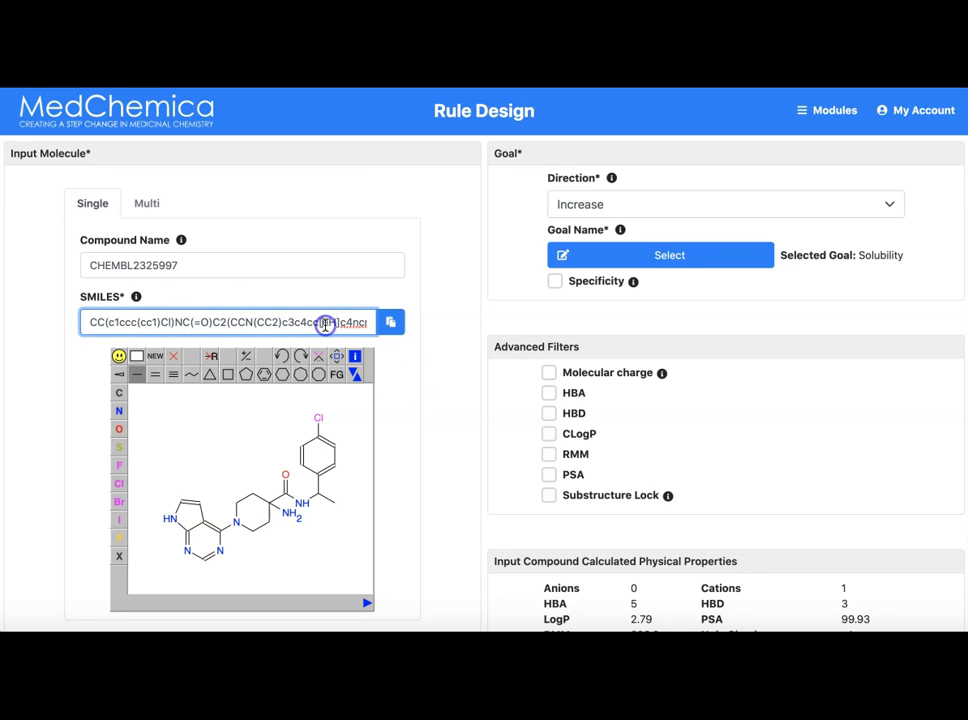
click(227, 318)
click(410, 391)
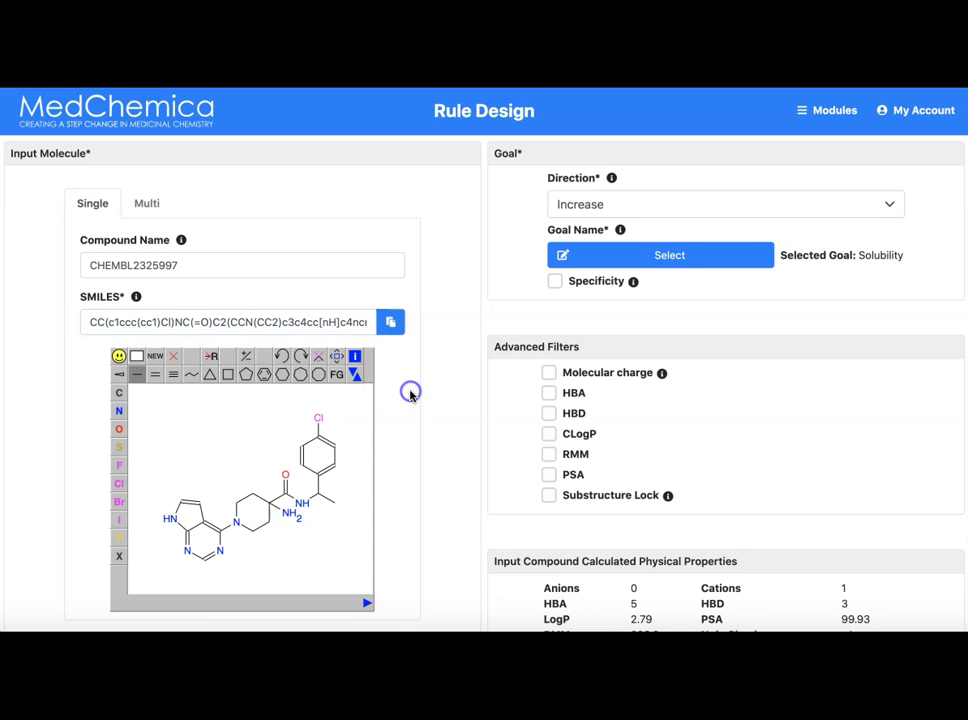
Turn the methyl beside the amide NH into OH, then delete it to leave a 4-chlorobenzyl amide
click(137, 378)
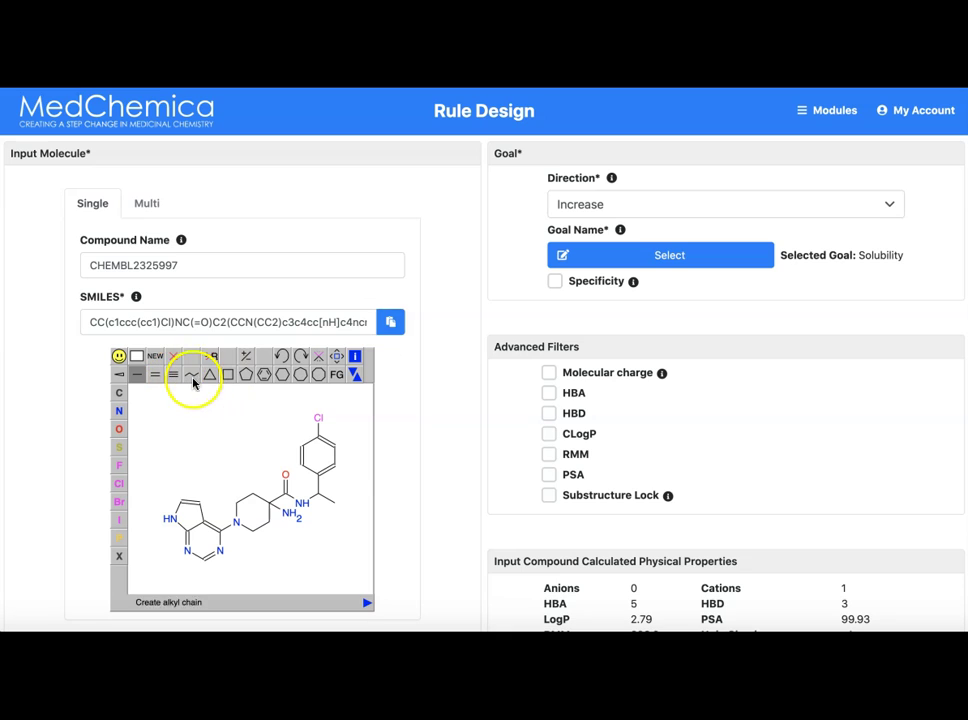
click(266, 378)
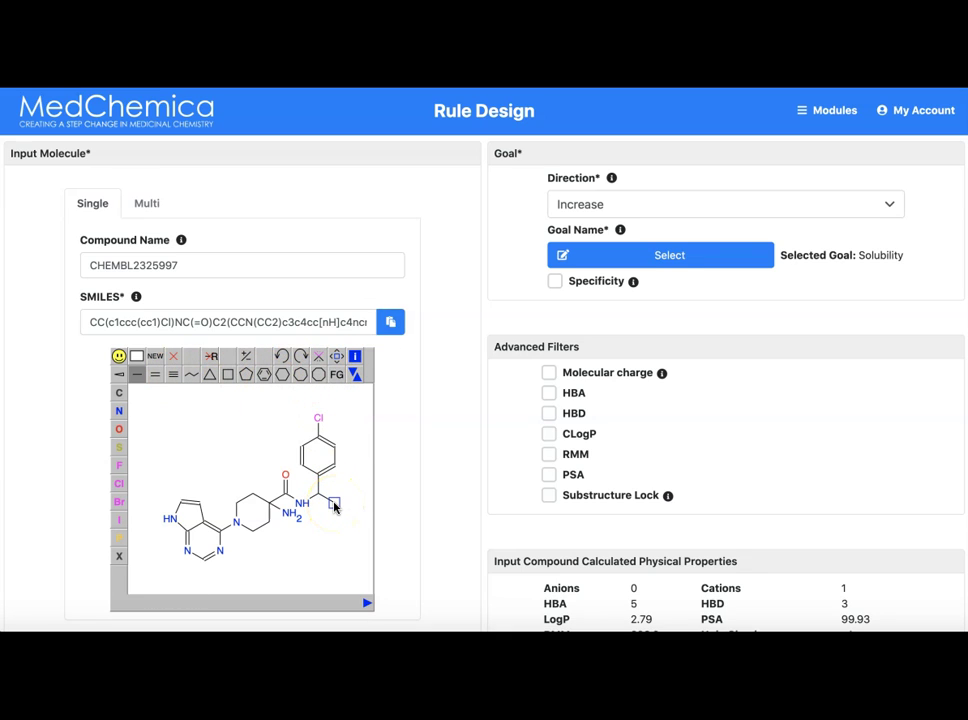
click(334, 504)
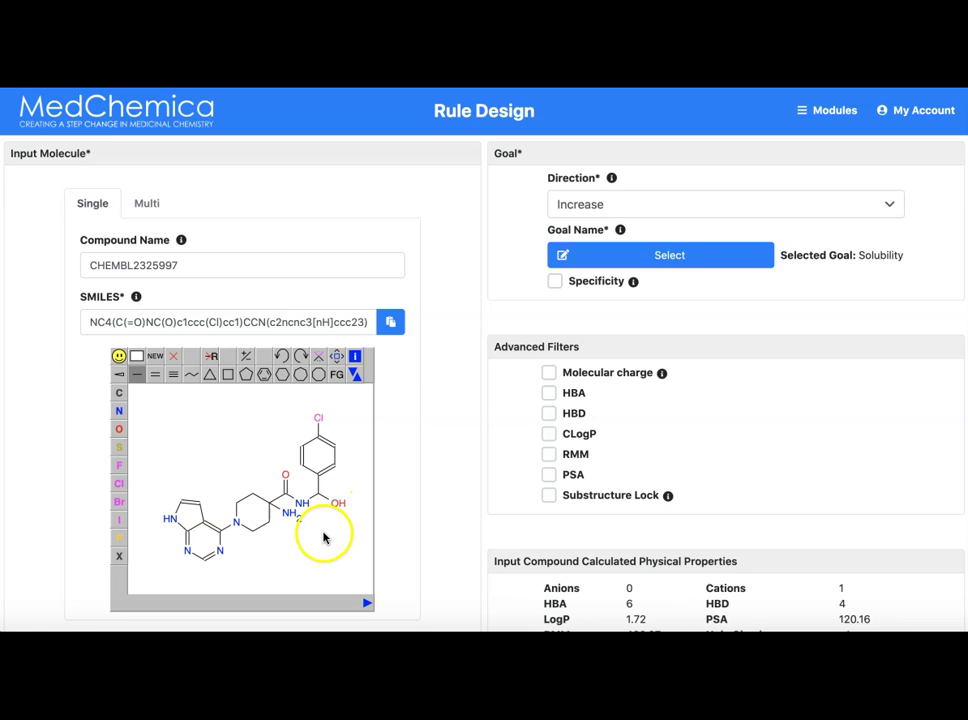
click(174, 357)
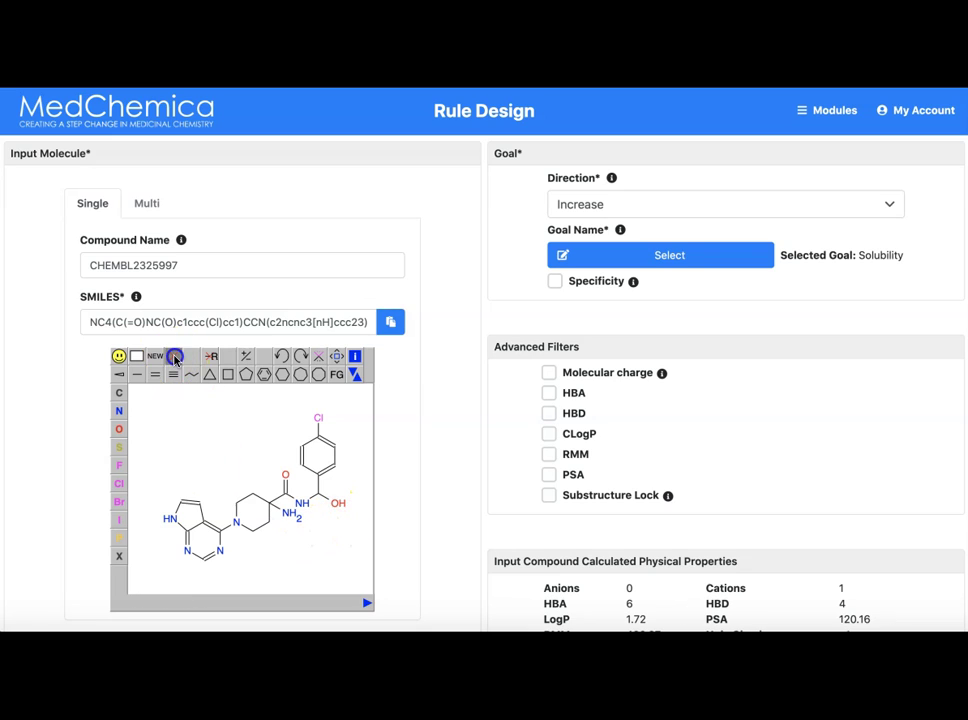
click(335, 505)
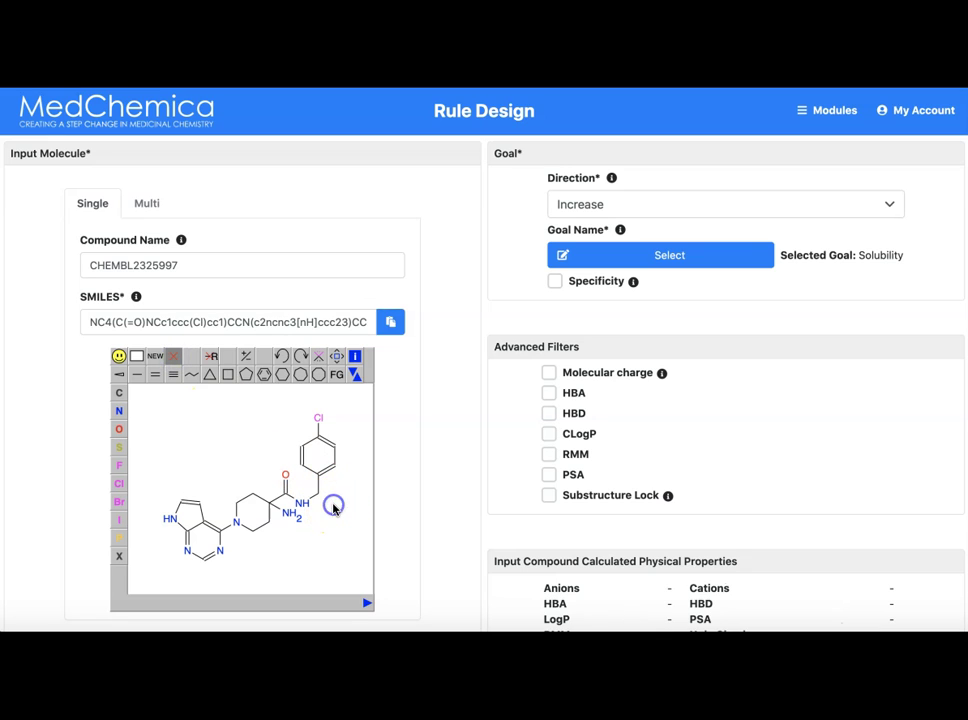
Clear the sketcher drawing and SMILES, and delete the compound name CHEMBL2325997
click(134, 358)
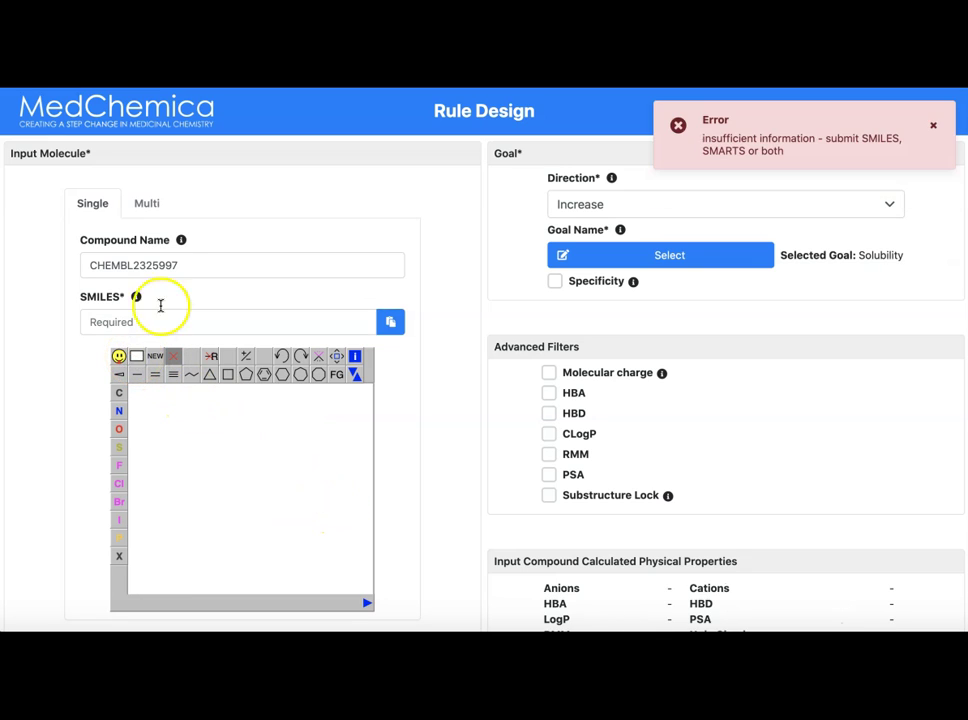
click(167, 265)
double_click(167, 265)
key(BackSpace)
click(125, 259)
click(356, 382)
Select the sketcher's MOL/SDF/SMILES paste option from its copy and paste menu, then dismiss the menu
click(354, 376)
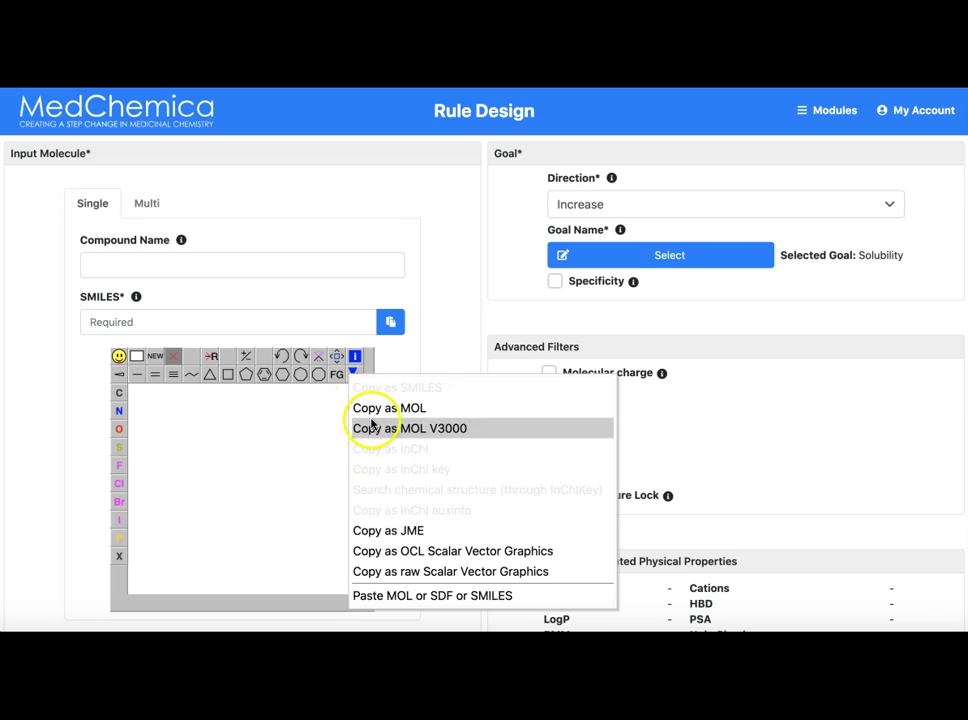
click(413, 598)
click(451, 330)
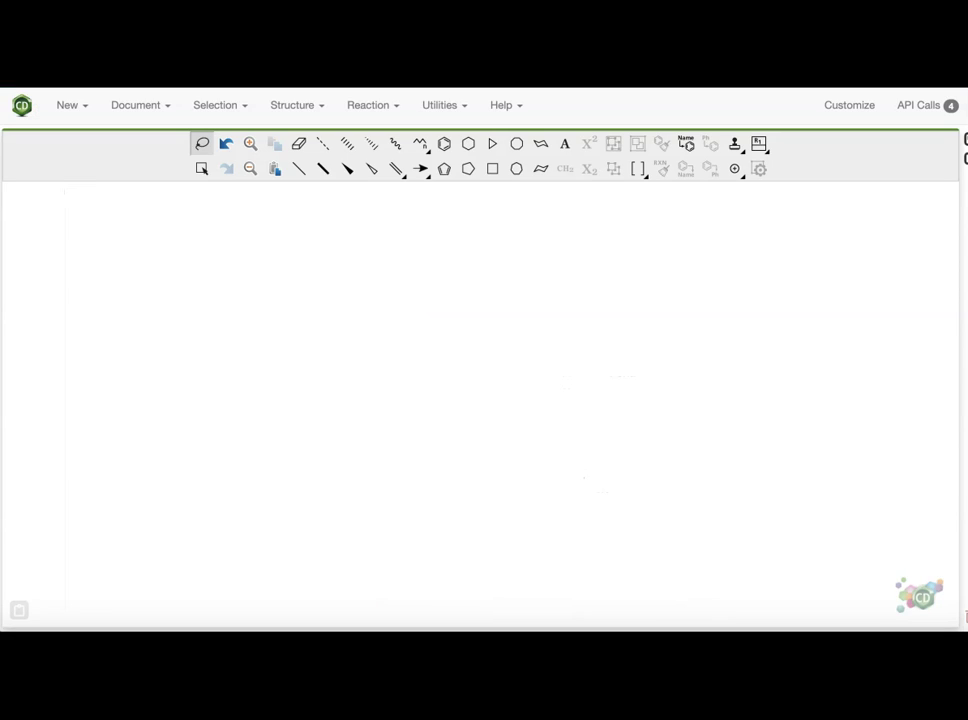
Draw toluene as a benzene ring plus a methyl bond and copy its MOL text
click(443, 146)
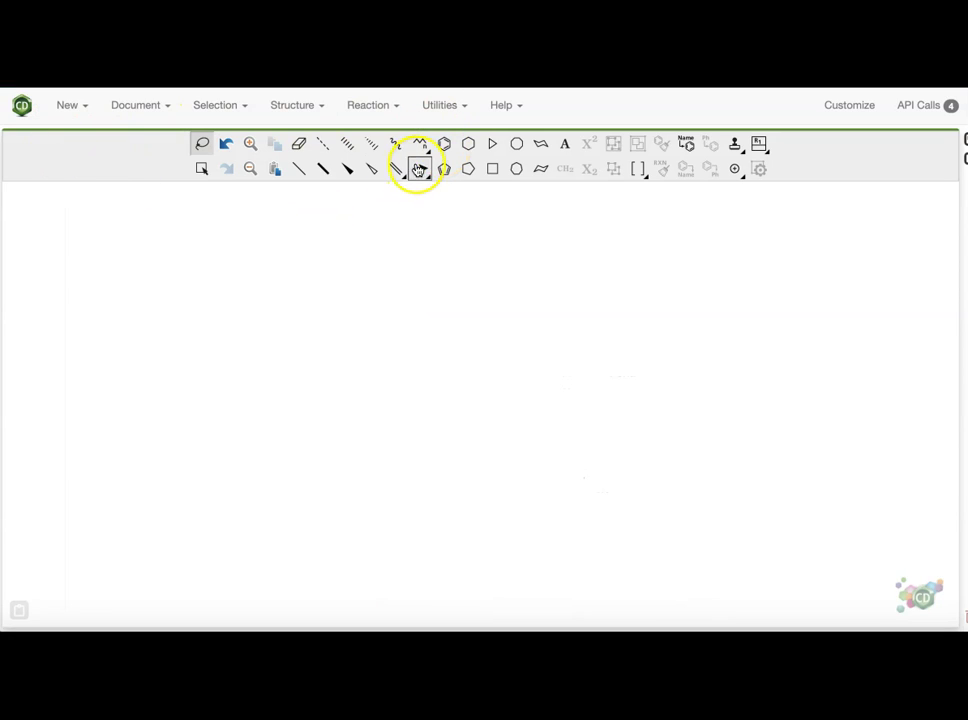
click(413, 369)
click(305, 172)
click(427, 361)
click(296, 107)
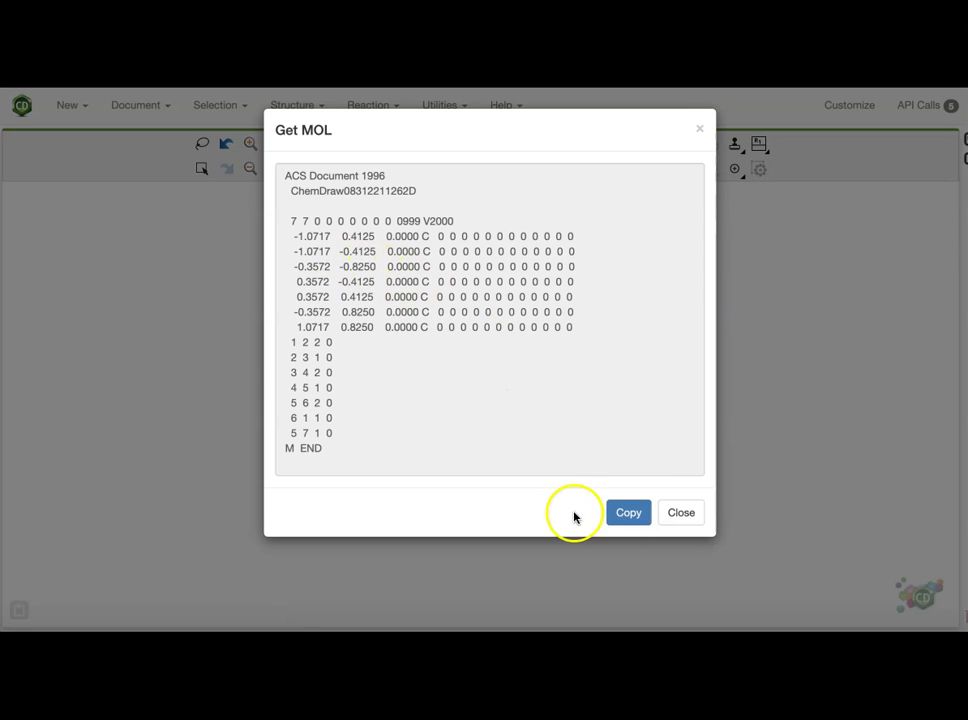
click(631, 512)
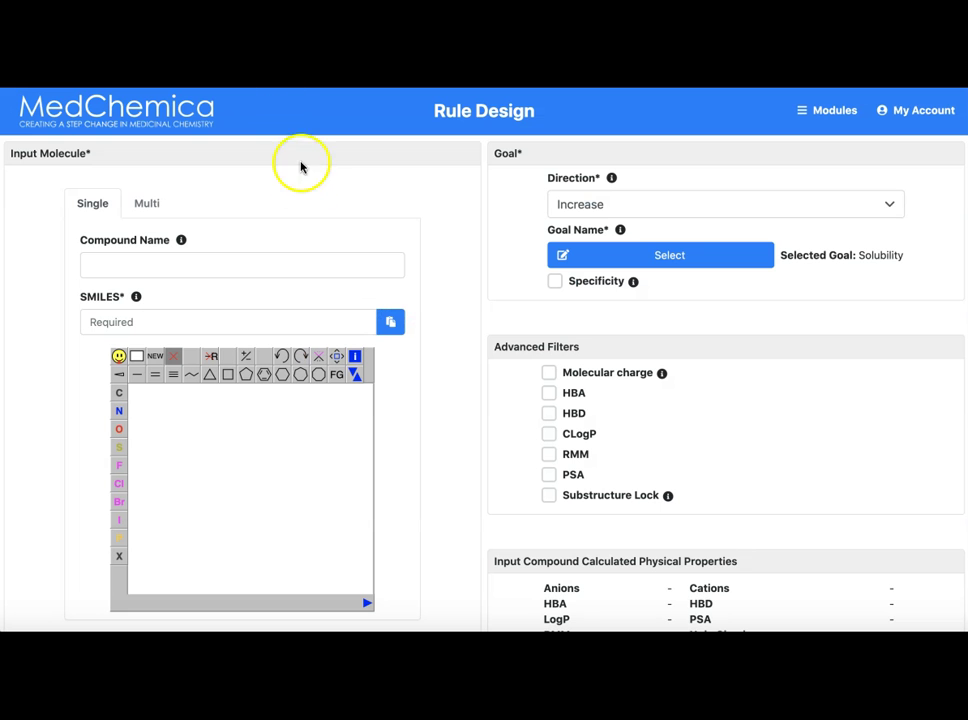
Import the copied toluene from the clipboard, giving SMILES Cc1ccccc1
click(396, 320)
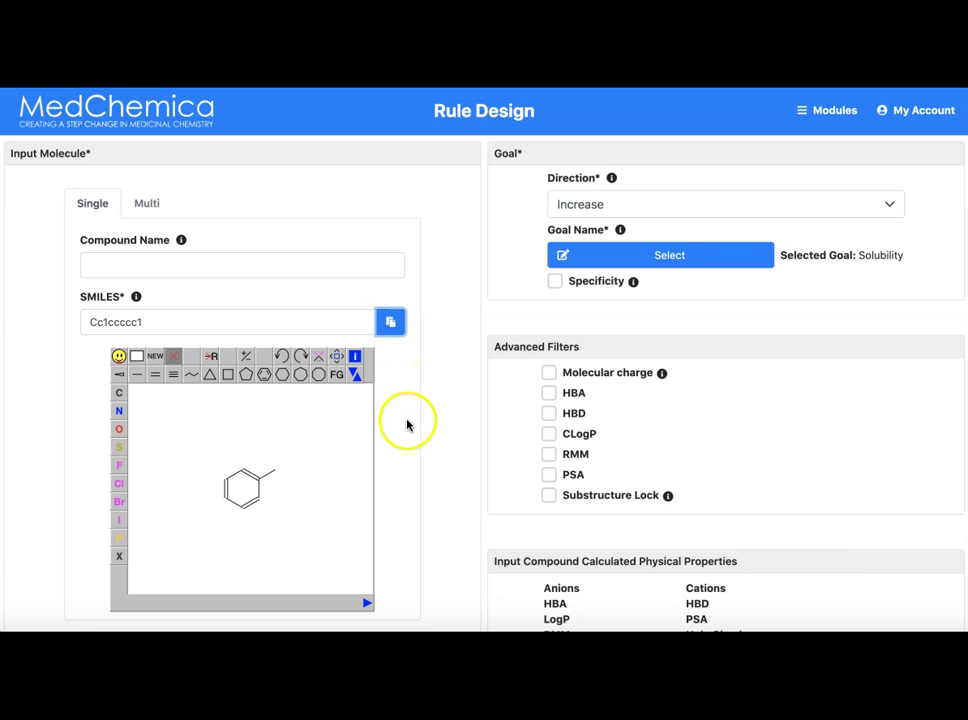